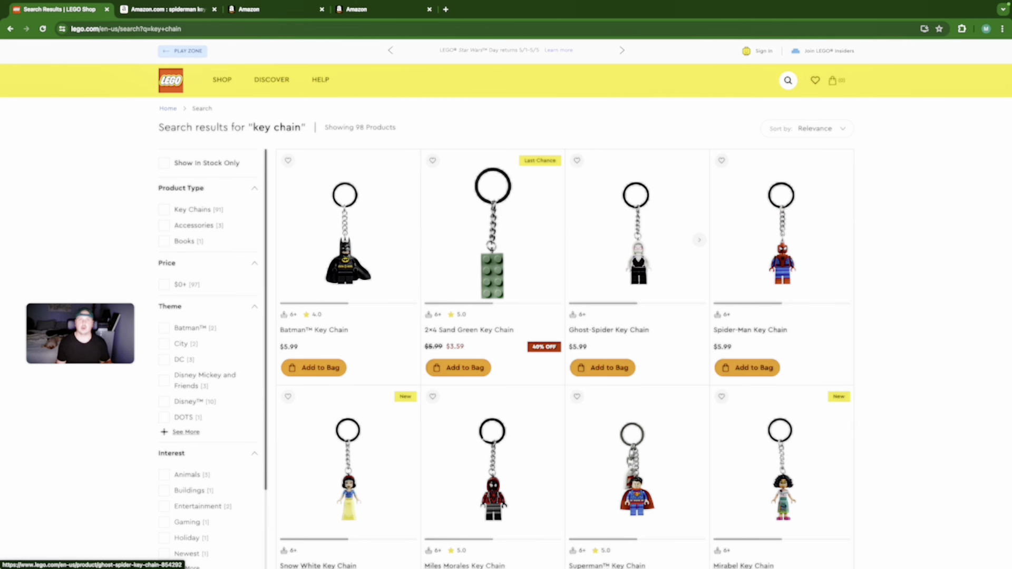
# - Compare the LEGO shop's key chains with Amazon's Spider-Man and Ghost-Spider key chain listings, including their ratings and price history
pyautogui.scroll(1, 493, 241)
pyautogui.scroll(-4, 493, 240)
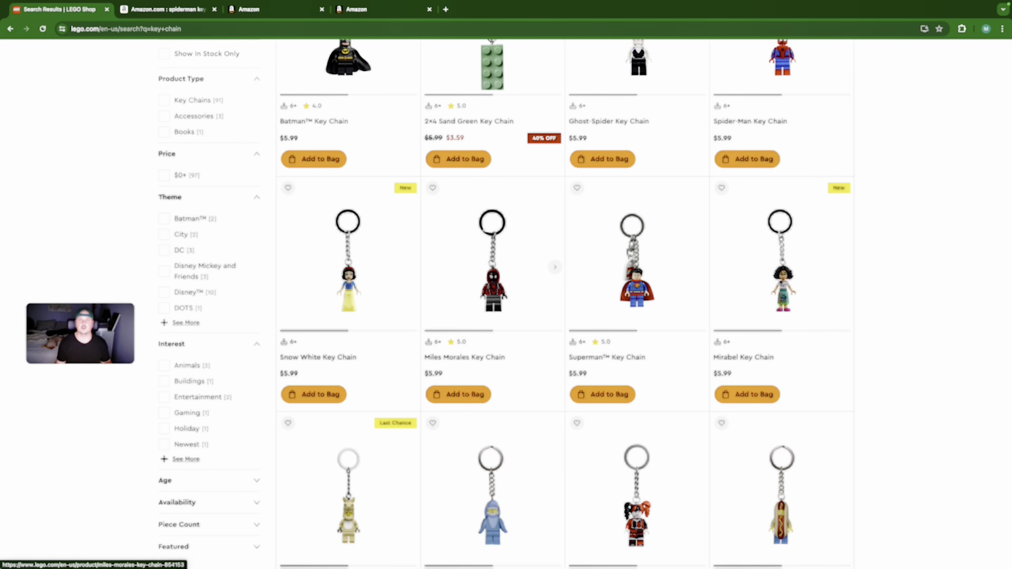
pyautogui.scroll(4, 554, 264)
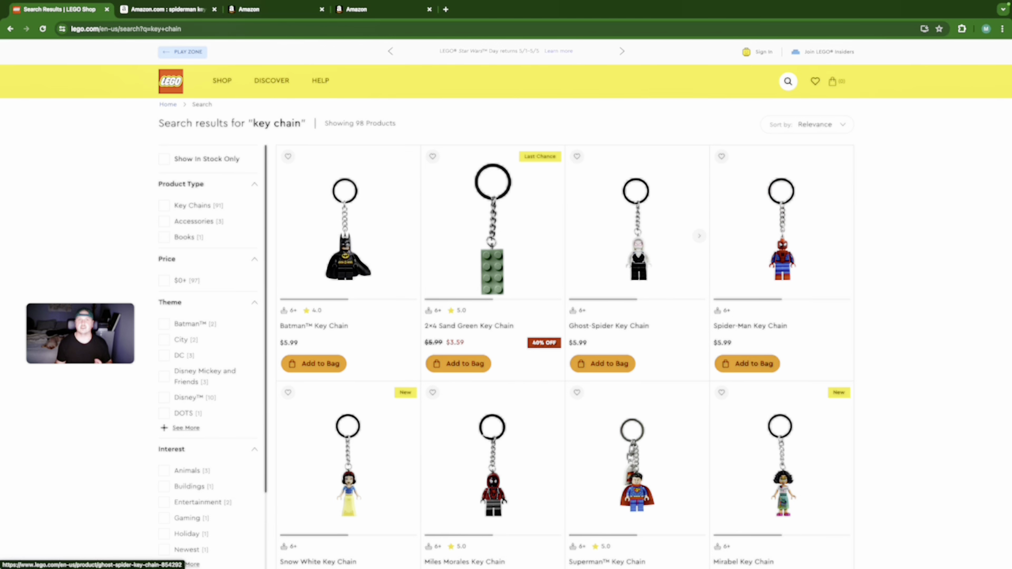
pyautogui.hotkey('ctrl', 'Tab')
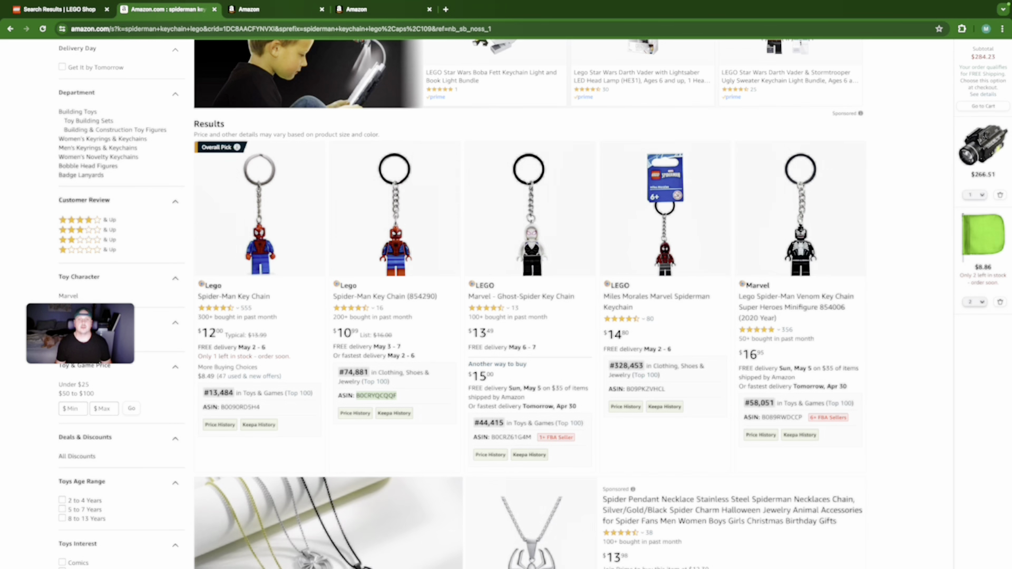
pyautogui.moveTo(395, 216)
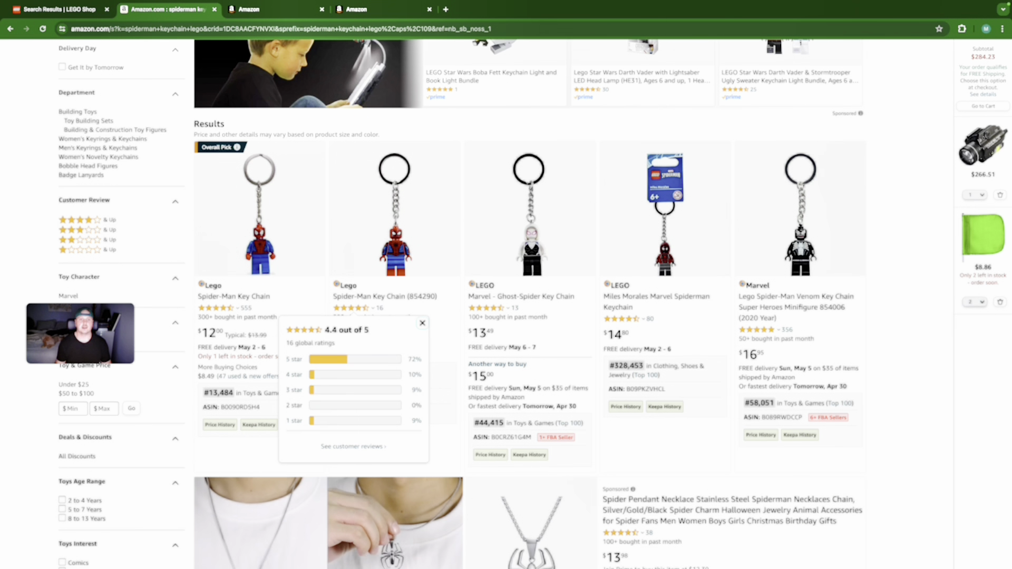
pyautogui.moveTo(521, 296)
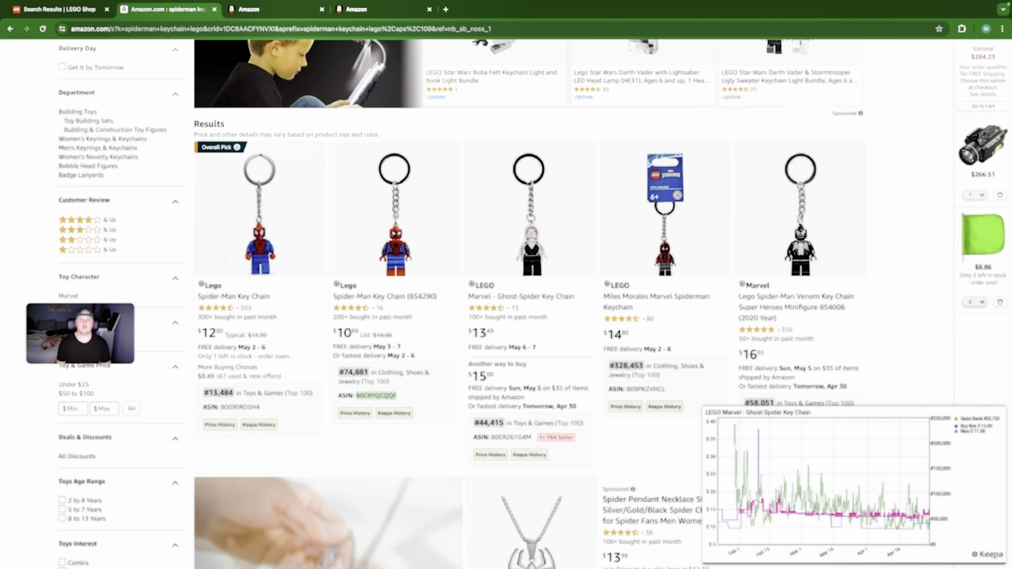
pyautogui.moveTo(497, 365)
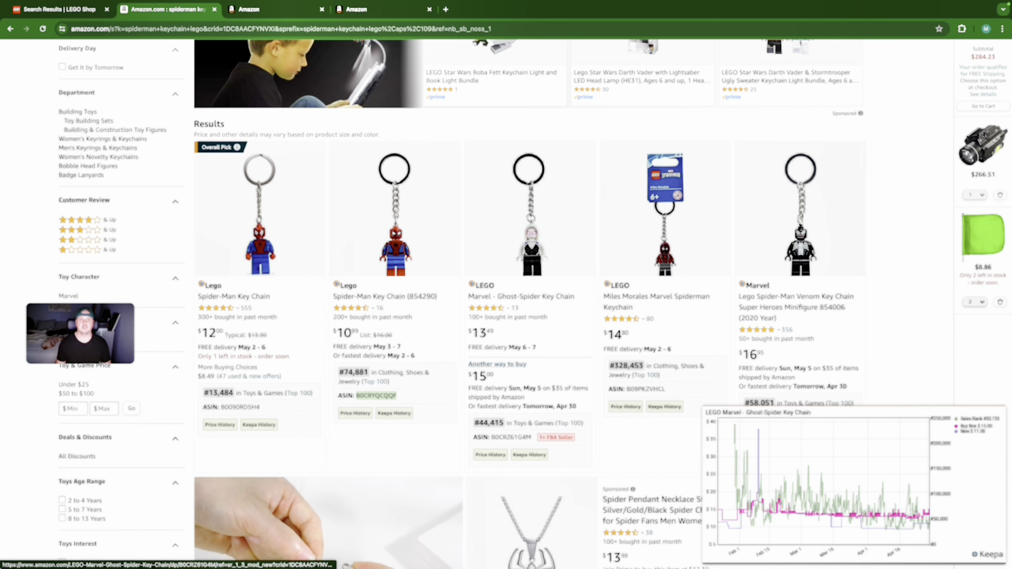
pyautogui.moveTo(364, 334)
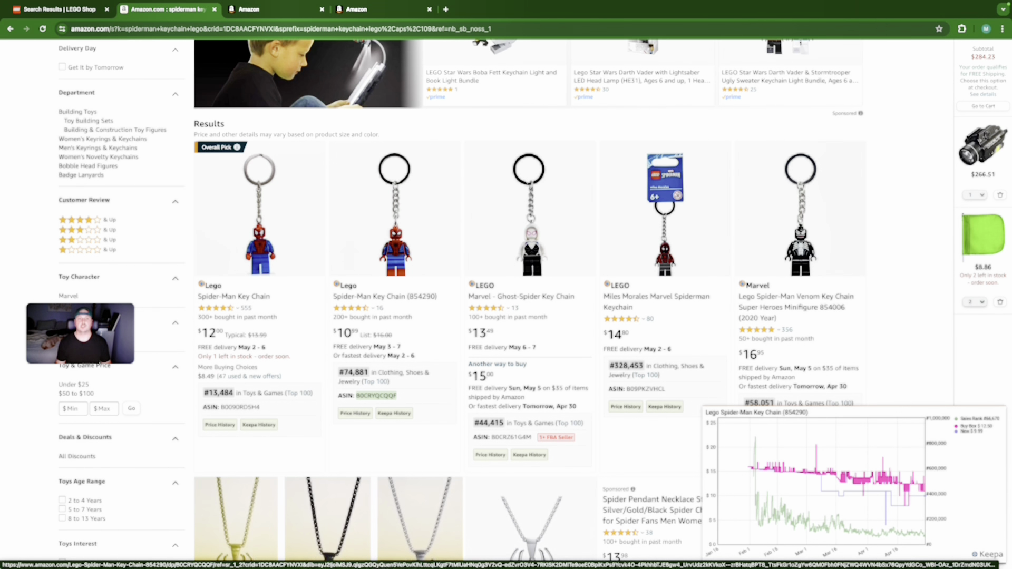
# - Return to the LEGO shop and add five Ghost-Spider Key Chains to the bag
pyautogui.click(59, 10)
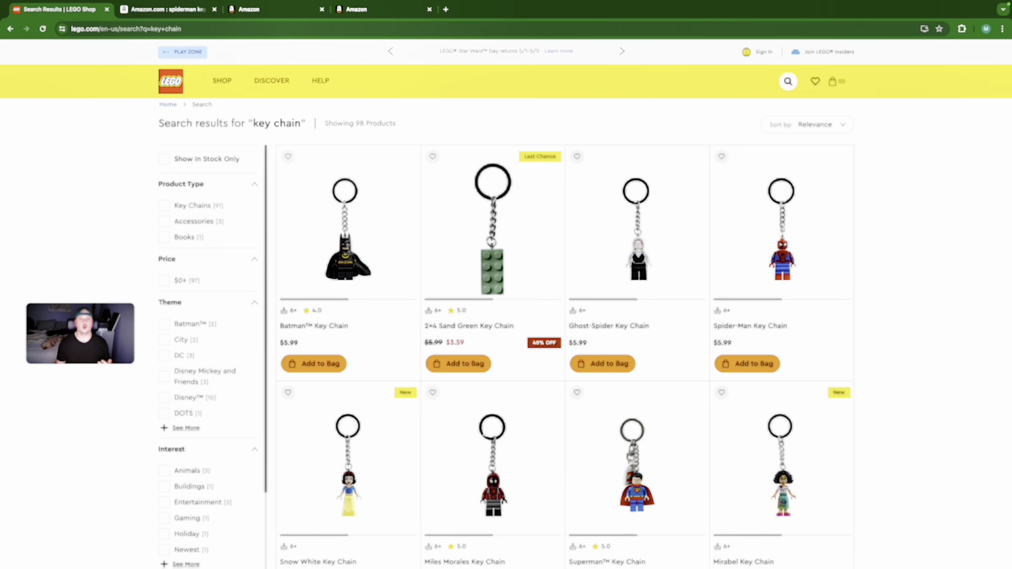
pyautogui.click(609, 326)
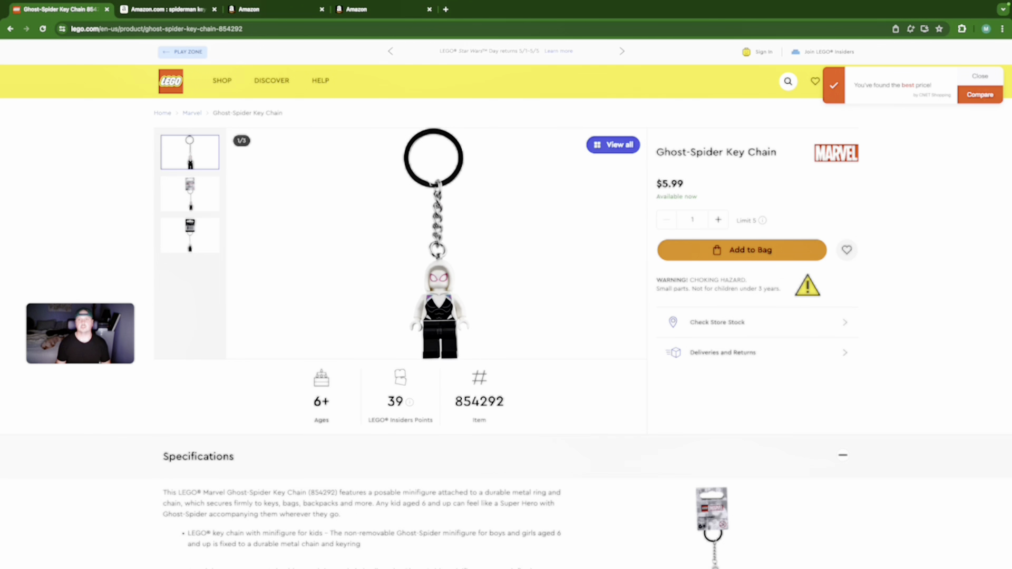
pyautogui.click(719, 220)
pyautogui.click(718, 220)
pyautogui.click(718, 219)
pyautogui.click(718, 219)
pyautogui.click(741, 250)
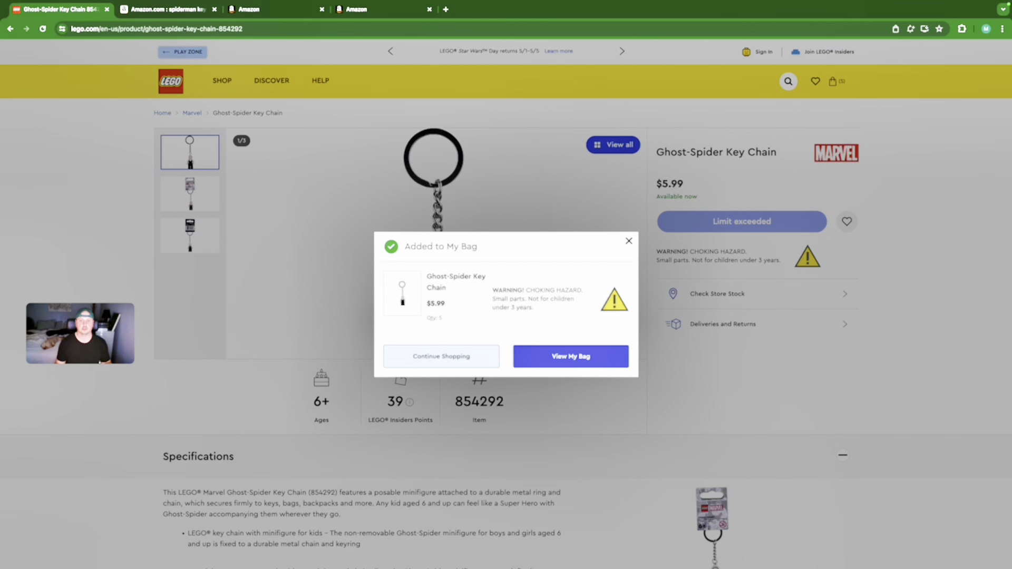
pyautogui.click(629, 241)
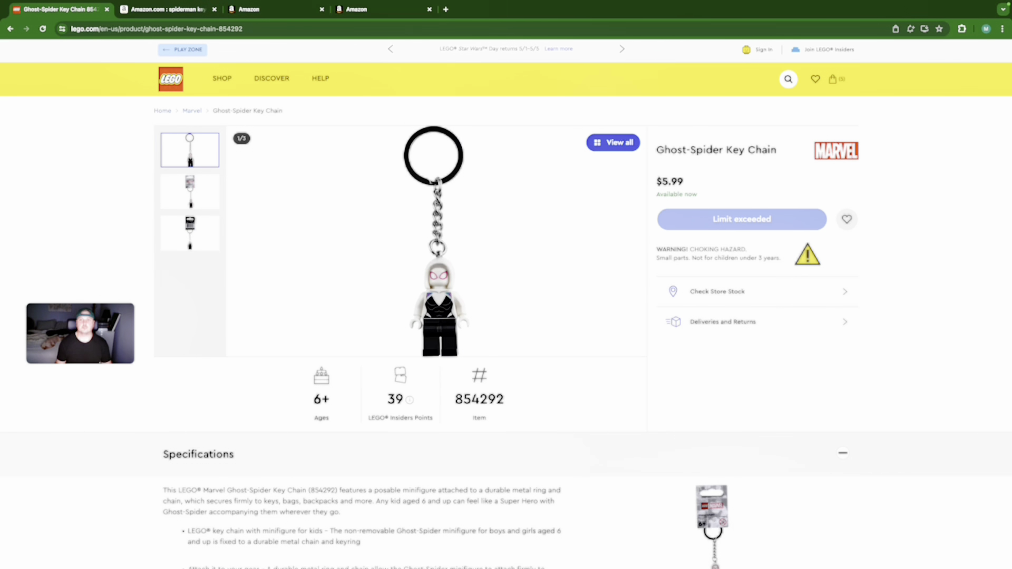
# - Go back to the key chain search results and add five Spider-Man Key Chains to the bag
pyautogui.click(10, 29)
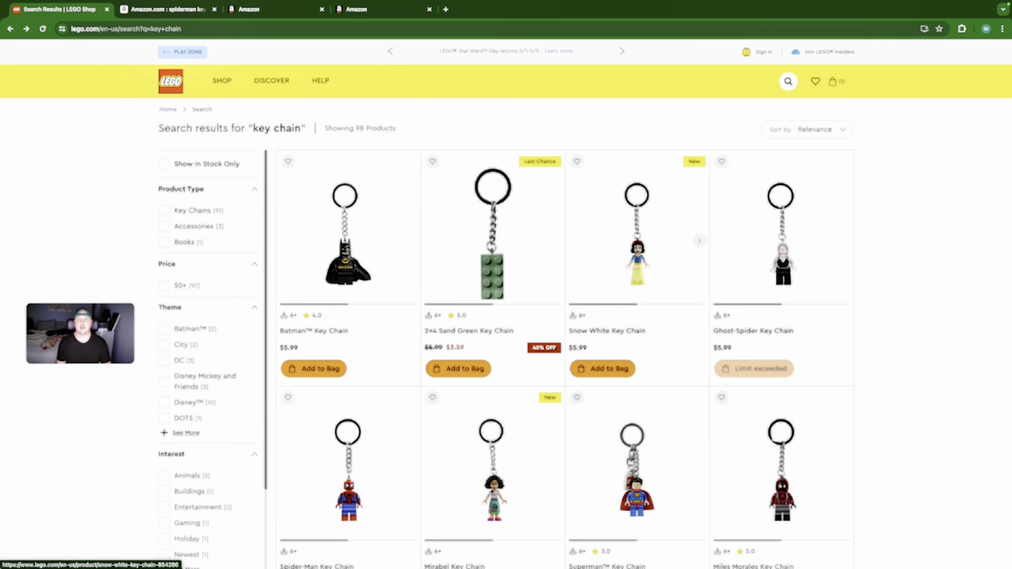
pyautogui.scroll(-4, 347, 264)
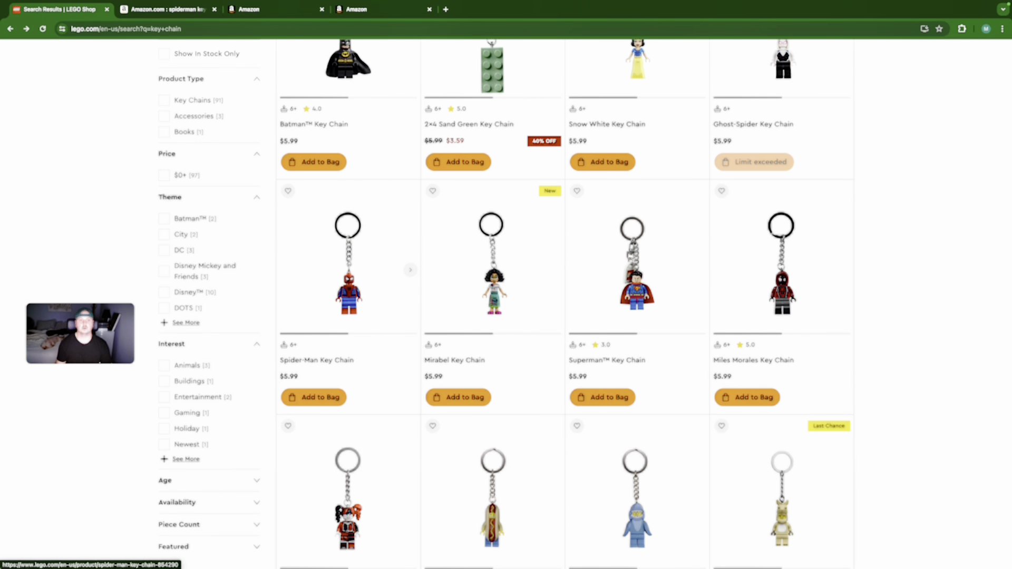
pyautogui.click(348, 263)
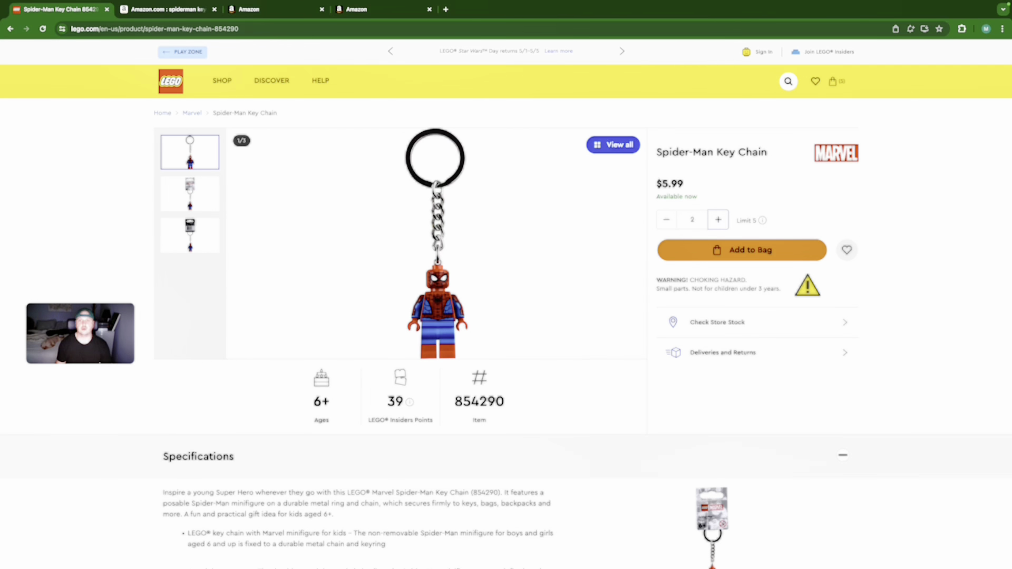
pyautogui.click(718, 219)
pyautogui.click(742, 250)
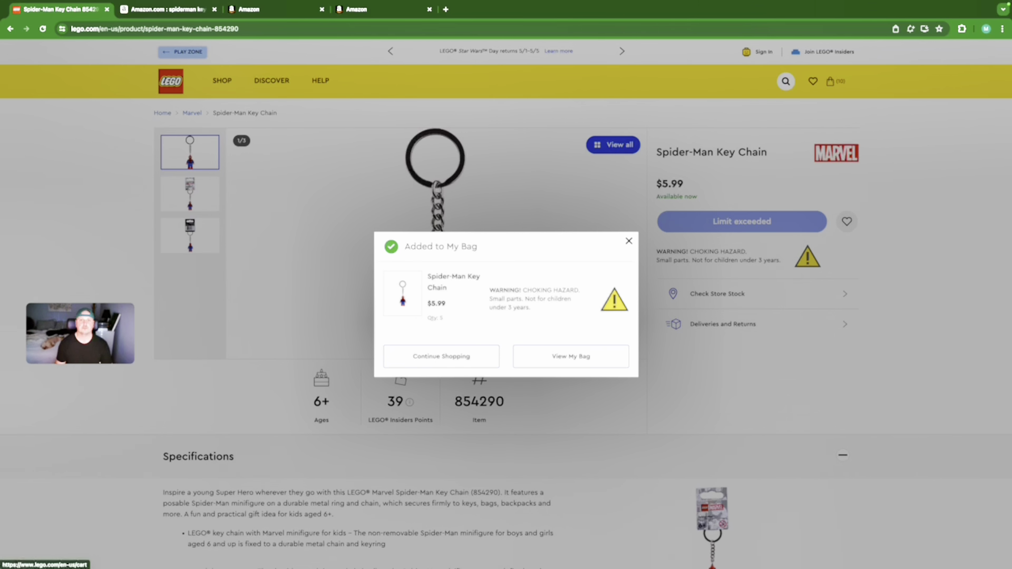
# - Apply the delivery ZIP code in the shopping bag and proceed through secure checkout to new-customer registration
pyautogui.click(571, 356)
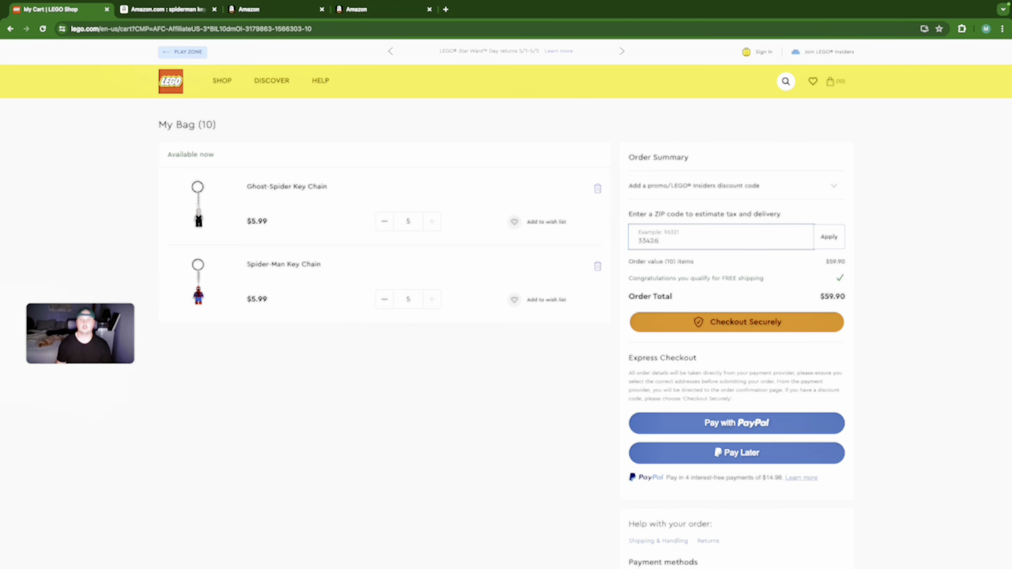
pyautogui.press('Return')
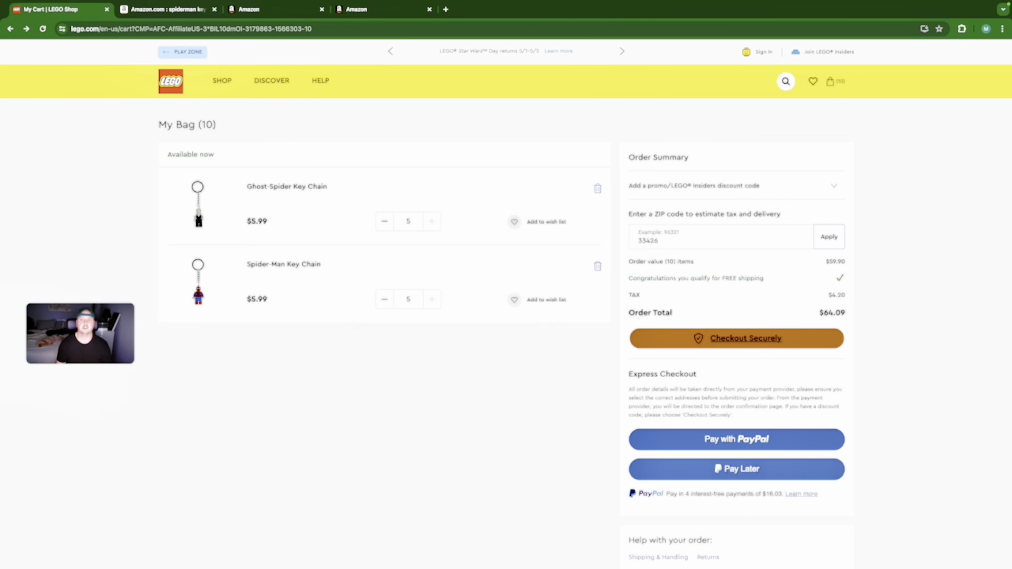
pyautogui.click(745, 338)
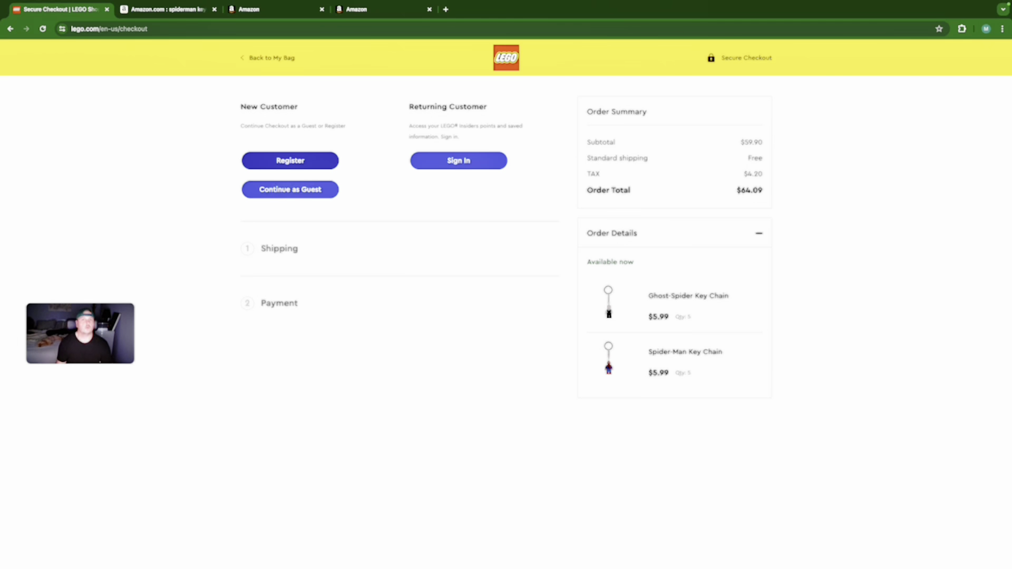
pyautogui.click(290, 160)
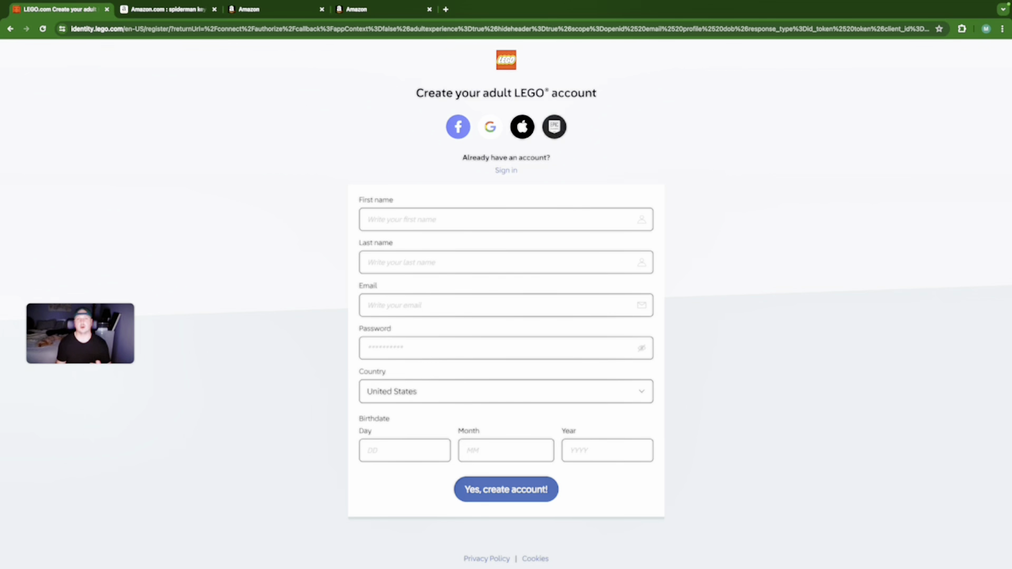
# - Review the Spider-Man key chain's Seller Central catalog entry alongside the LEGO registration page and the Amazon key chain listings
pyautogui.press('super+3')
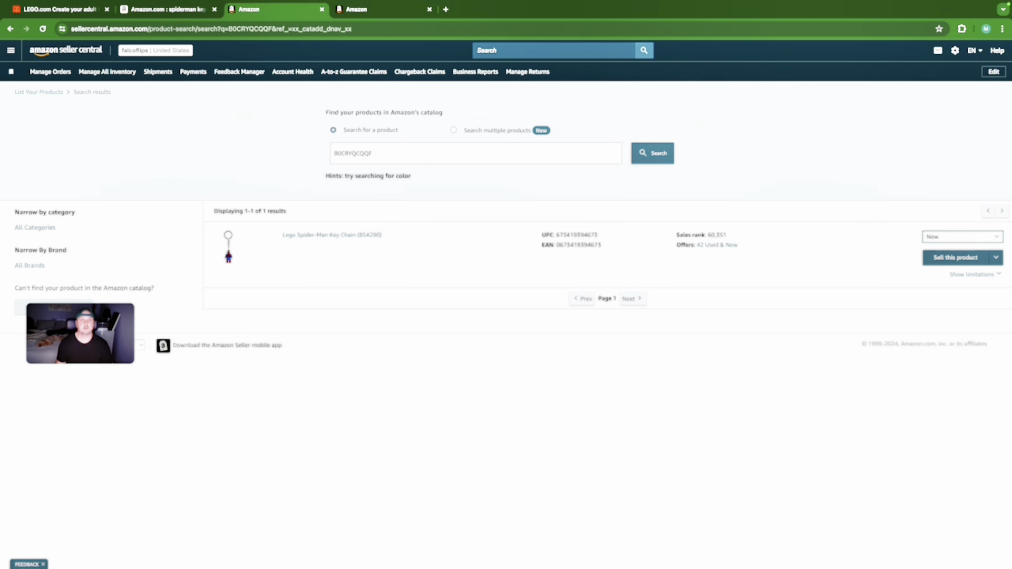
pyautogui.moveTo(332, 235)
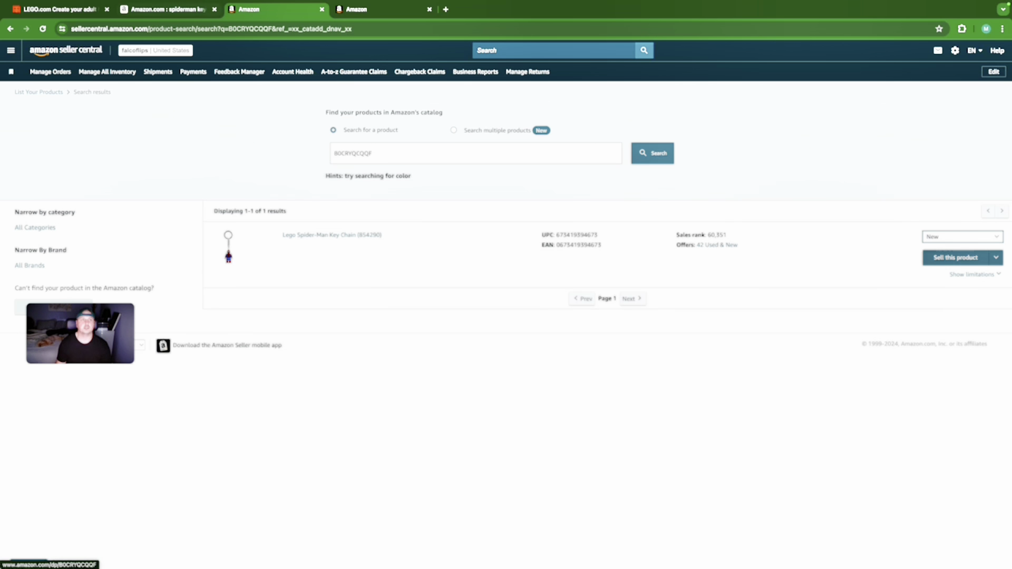
pyautogui.press('super+1')
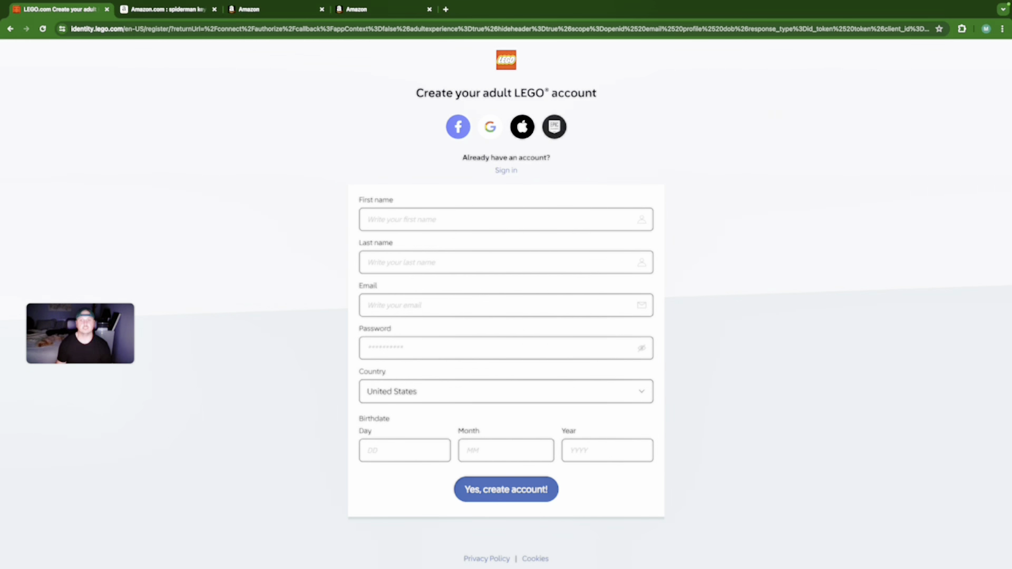
pyautogui.press('super+2')
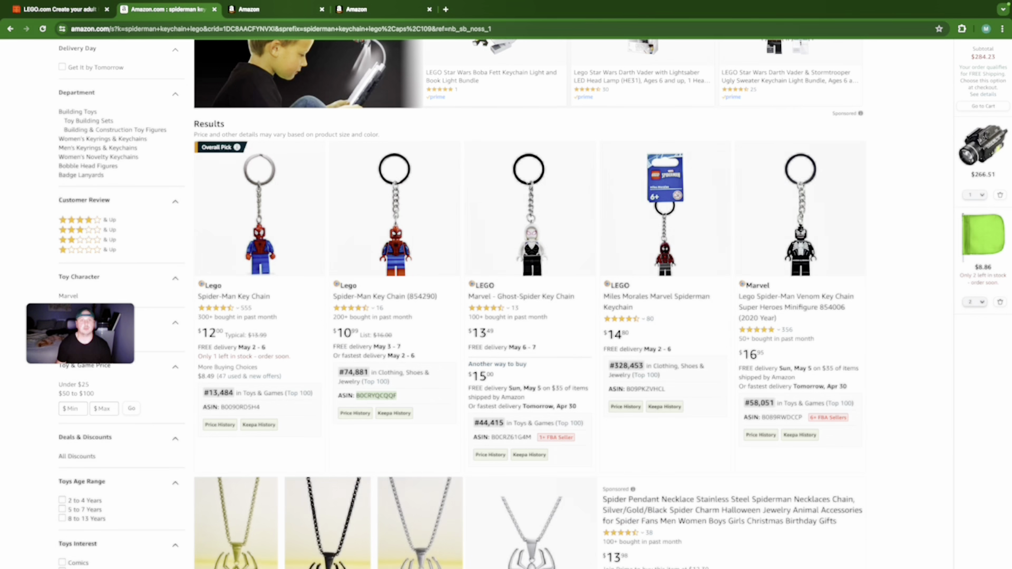
pyautogui.press('super+3')
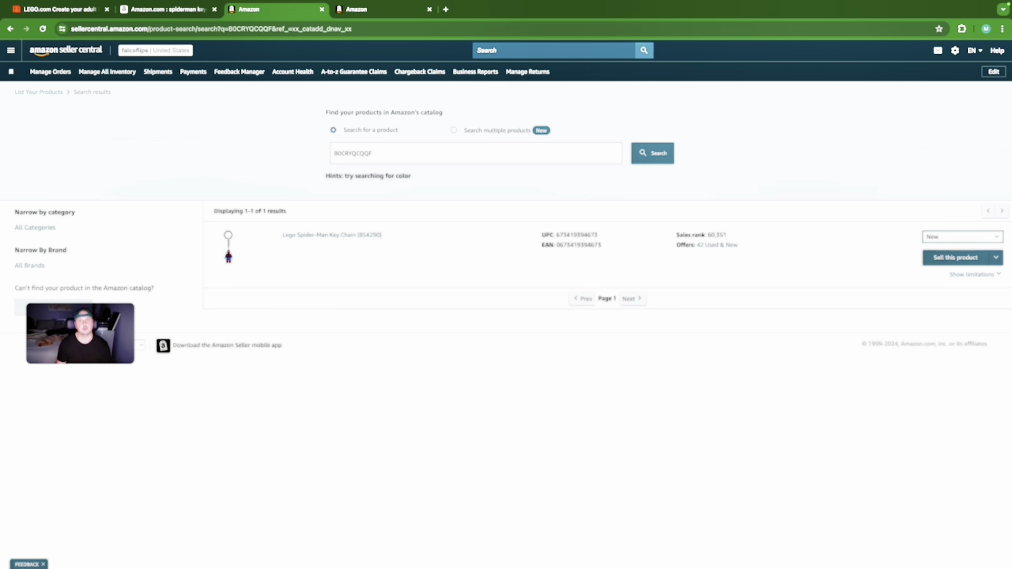
# - From the adidas Originals men search in Seller Central, request approval to sell the White/Core Black/White Superstar sneaker in New condition
pyautogui.press('super+4')
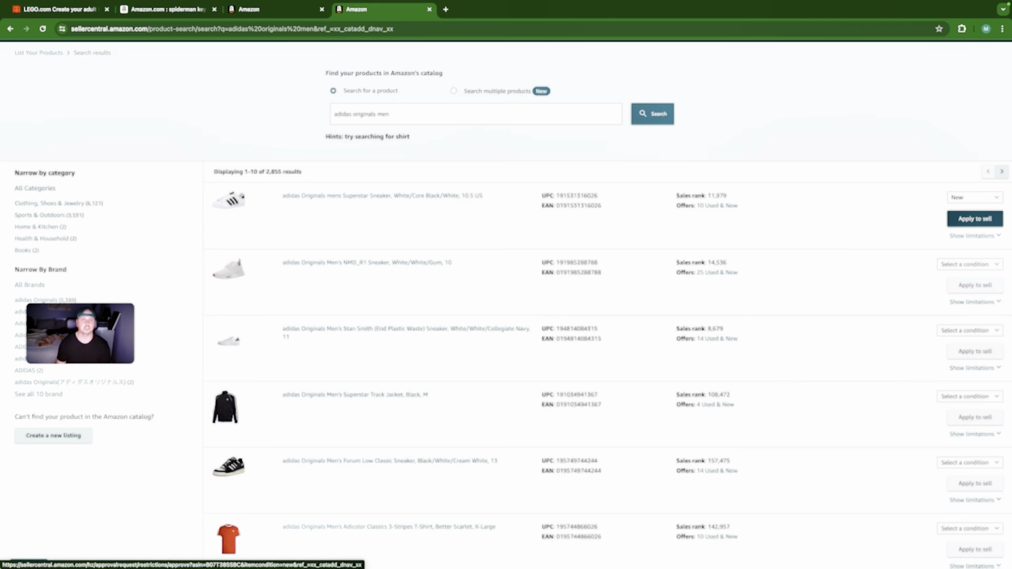
pyautogui.click(974, 219)
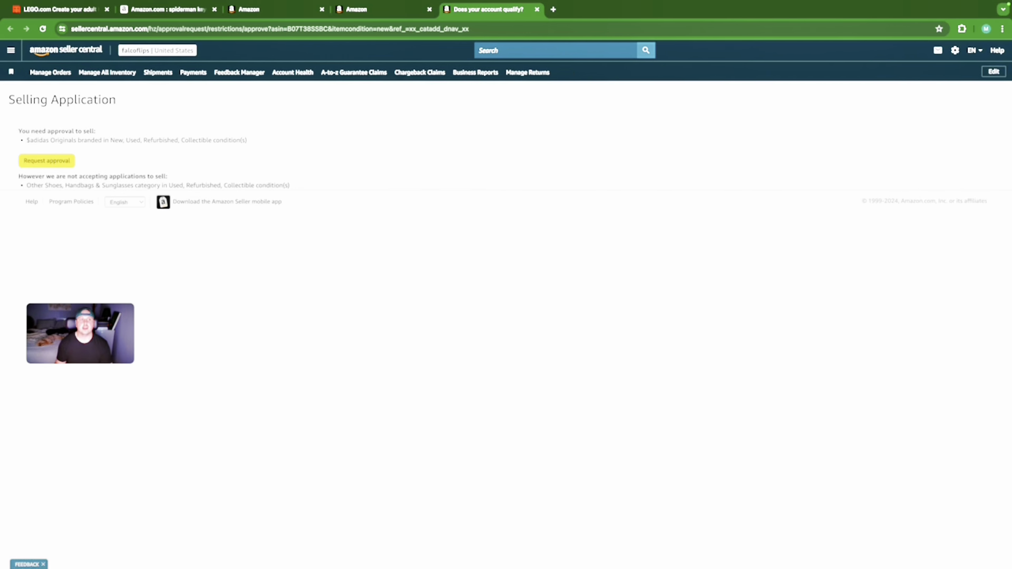
pyautogui.click(46, 161)
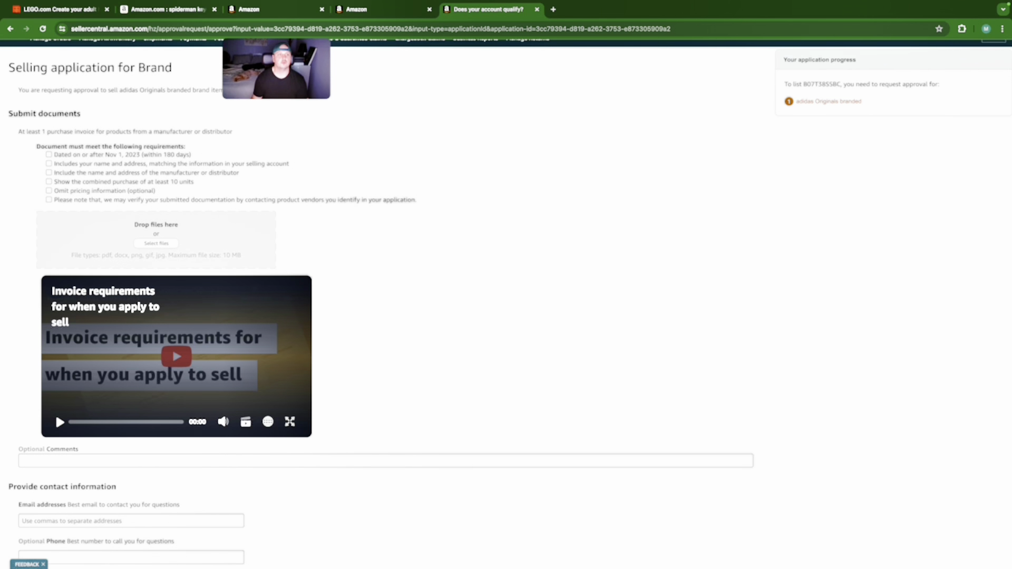
# - Check off all six document requirements in the adidas Originals selling application
pyautogui.click(48, 155)
pyautogui.click(48, 164)
pyautogui.click(48, 173)
pyautogui.click(49, 181)
pyautogui.click(49, 190)
pyautogui.click(49, 199)
# - Enter "I look forward to selling this brand" as the application's optional comment
pyautogui.scroll(-1, 506, 285)
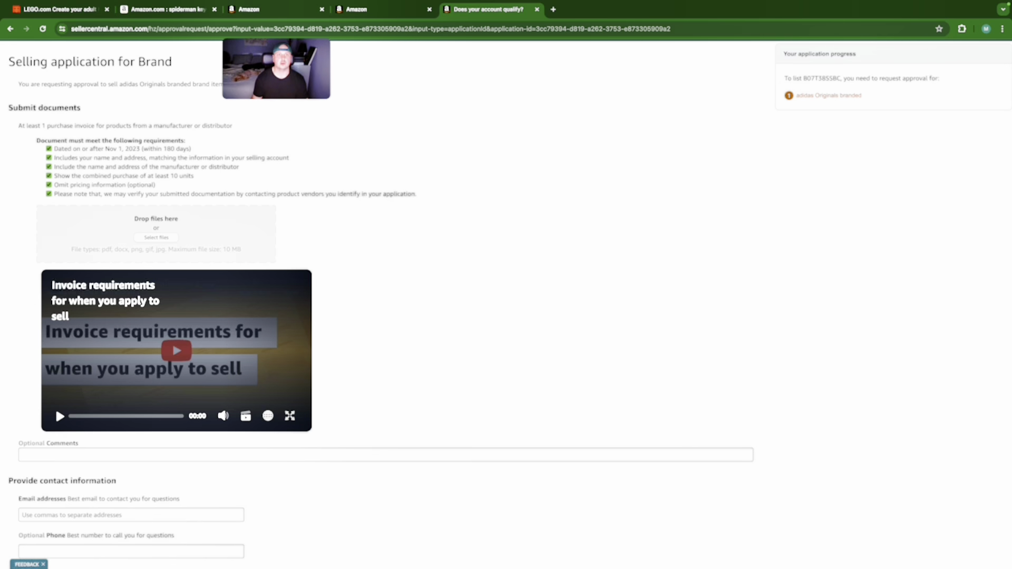
pyautogui.scroll(-3, 56, 406)
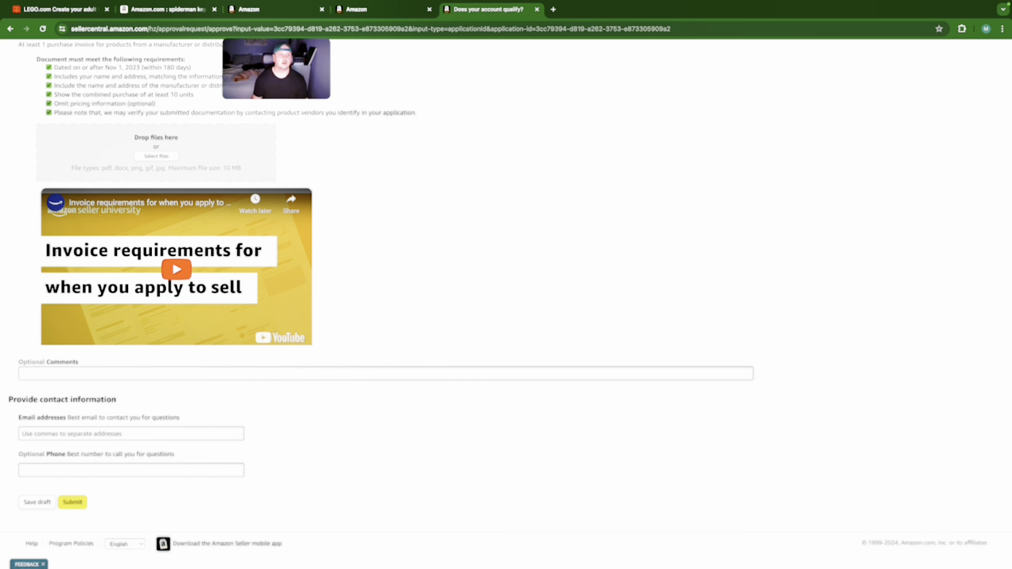
pyautogui.click(31, 373)
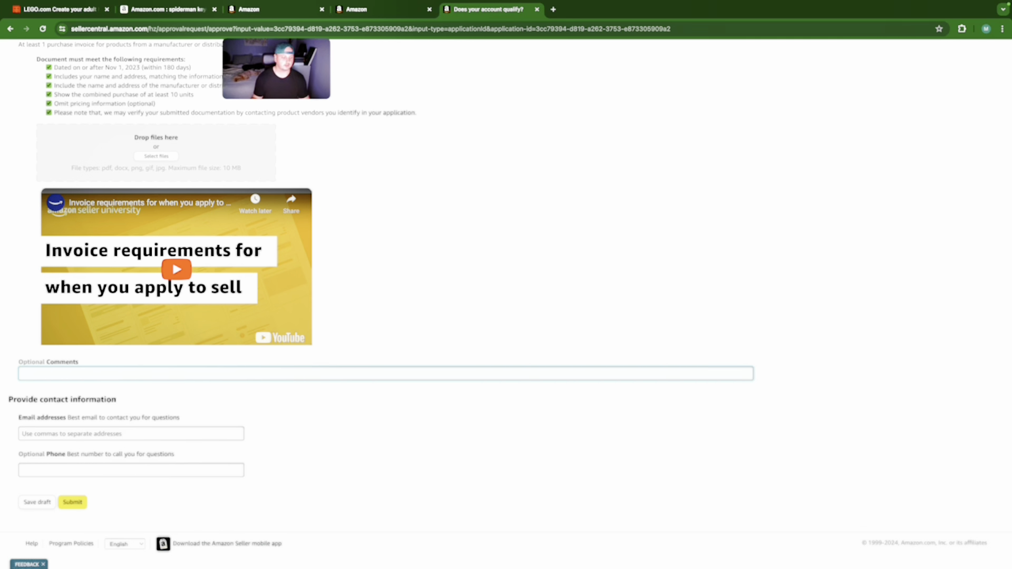
pyautogui.write('I')
pyautogui.press('BackSpace')
pyautogui.press('BackSpace')
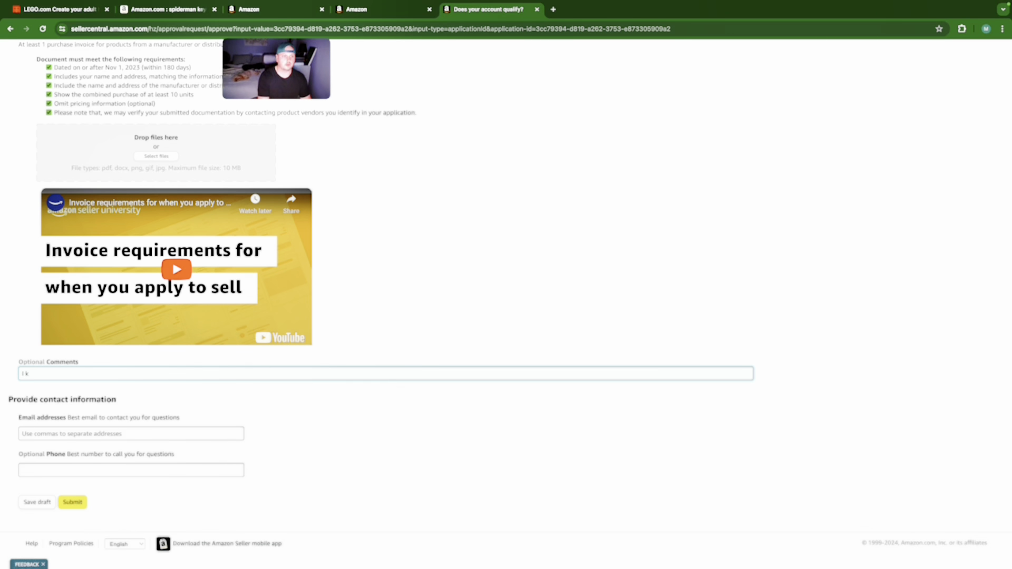
pyautogui.write('look forward to selling this brand')
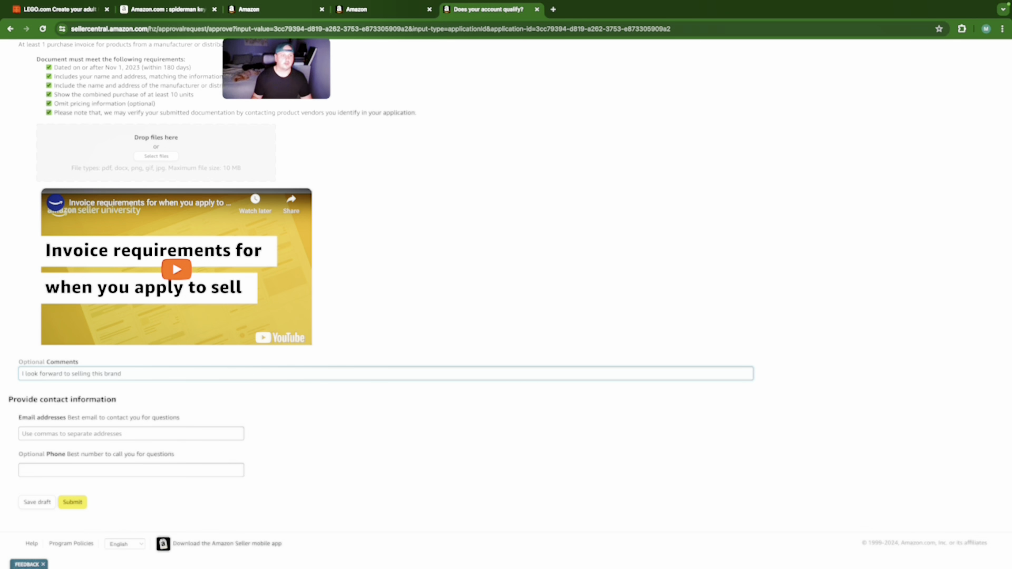
# - Begin entry of the contact email address in the application's contact information
pyautogui.click(79, 433)
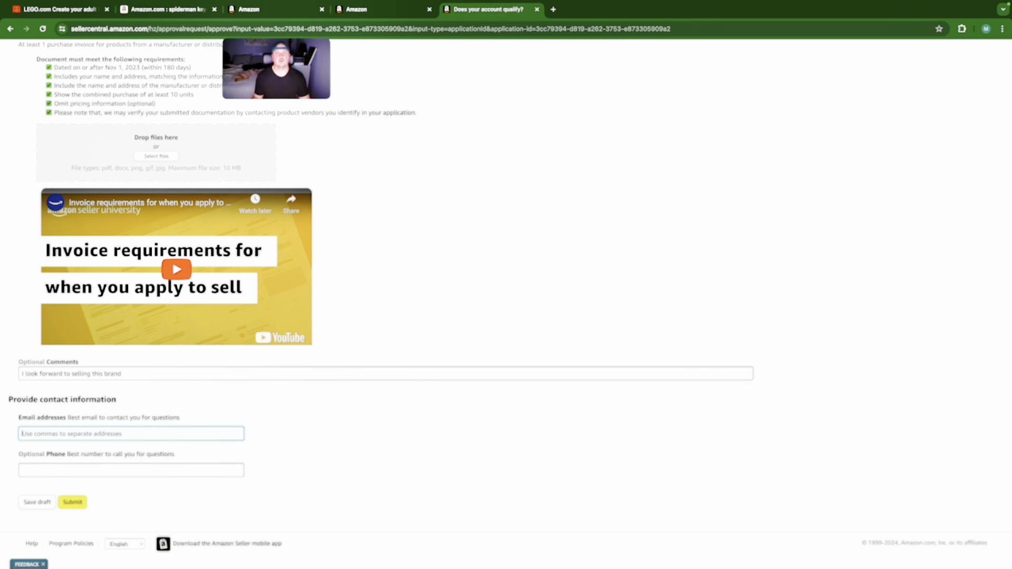